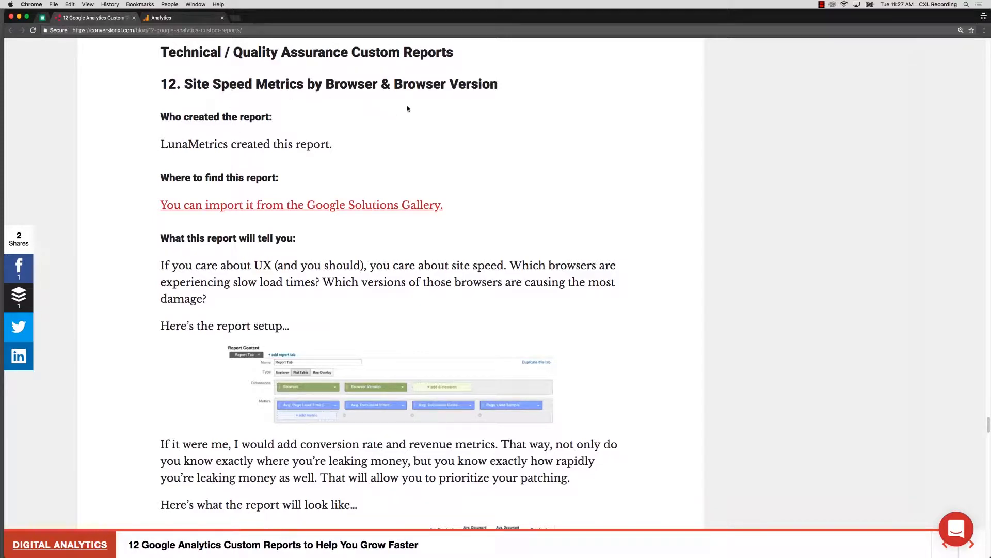
Step: Switch to Google Analytics, review the dimensions and metrics of the Site Speed Metrics by Browser & Browser Version report, and save it as is
left_click(178, 18)
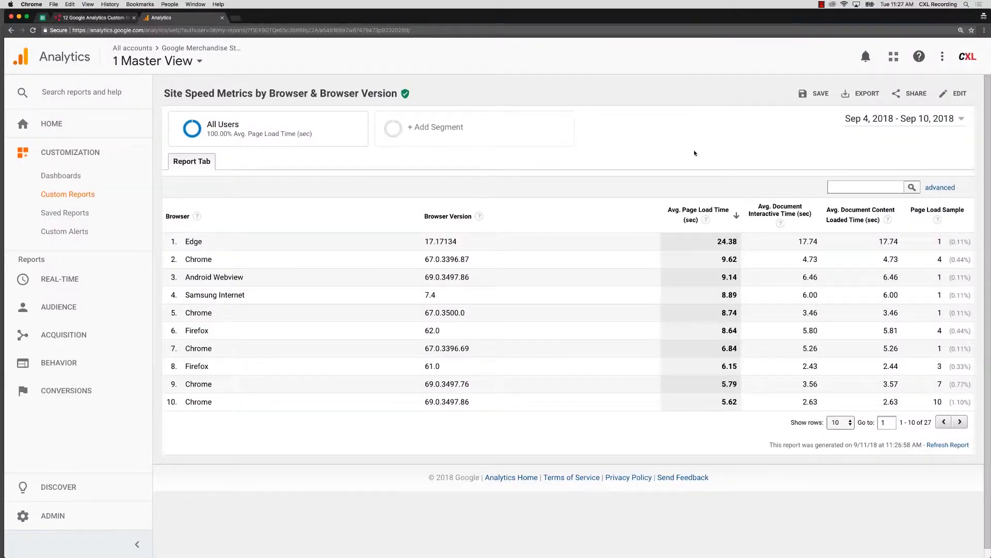
left_click(955, 97)
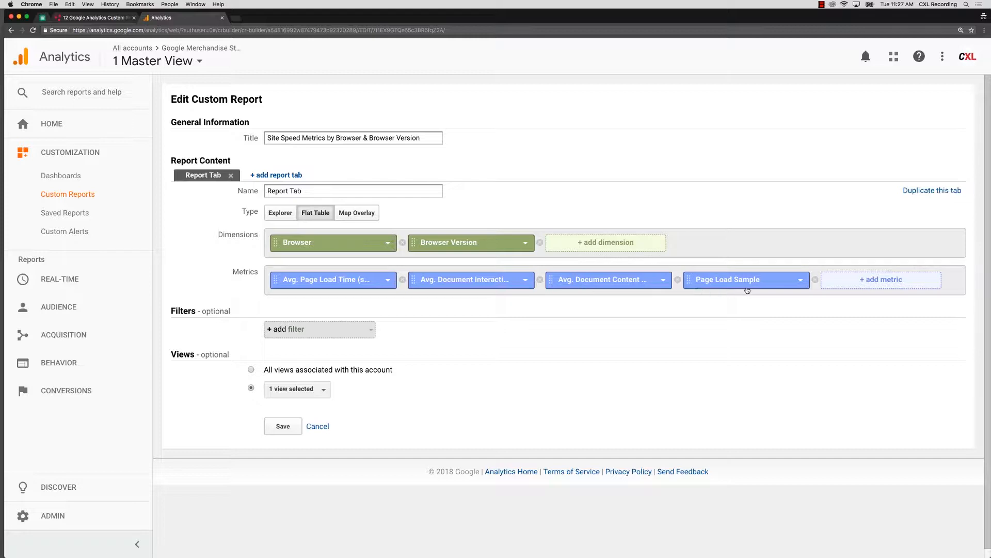
left_click(284, 427)
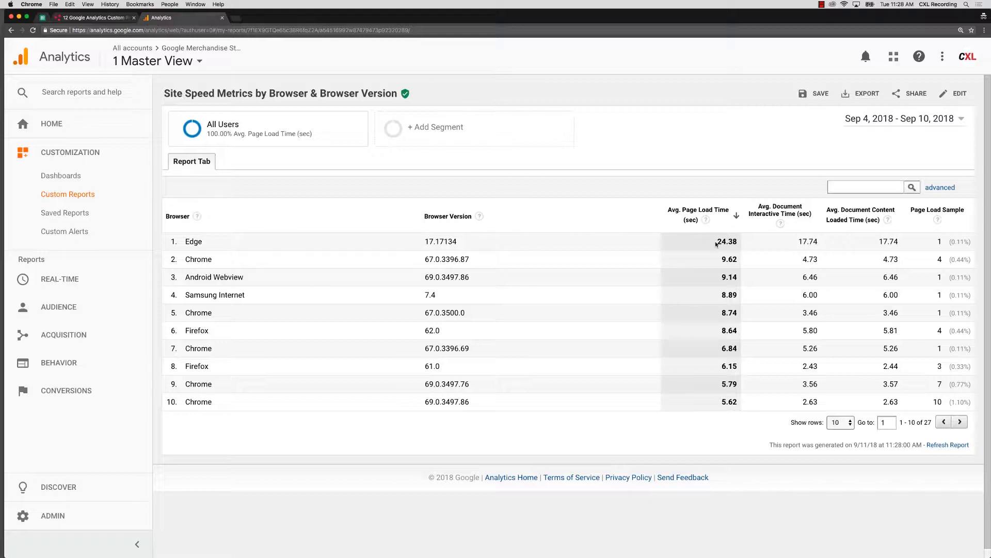
Step: Compare the Edge row's average page load, document interactive and content loaded times, checking its page load against the last two Chrome rows
left_click_drag(717, 243, 741, 244)
left_click_drag(721, 385, 738, 402)
left_click_drag(717, 242, 739, 245)
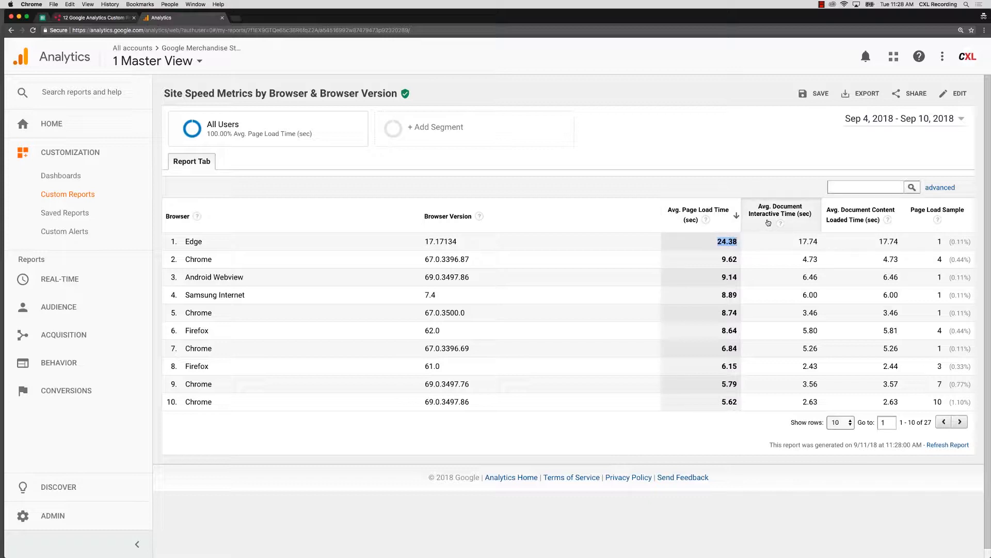
left_click_drag(799, 242, 819, 242)
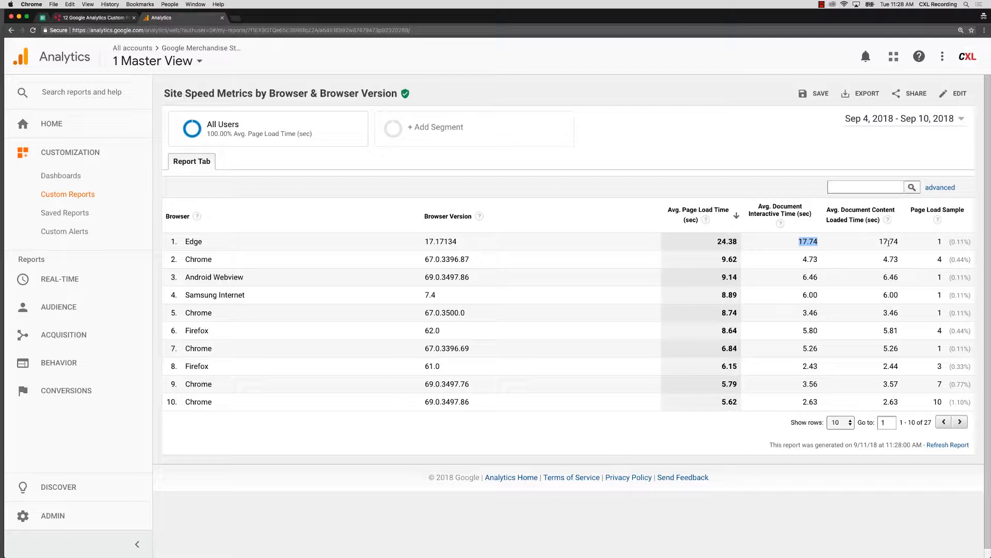
left_click_drag(879, 242, 901, 242)
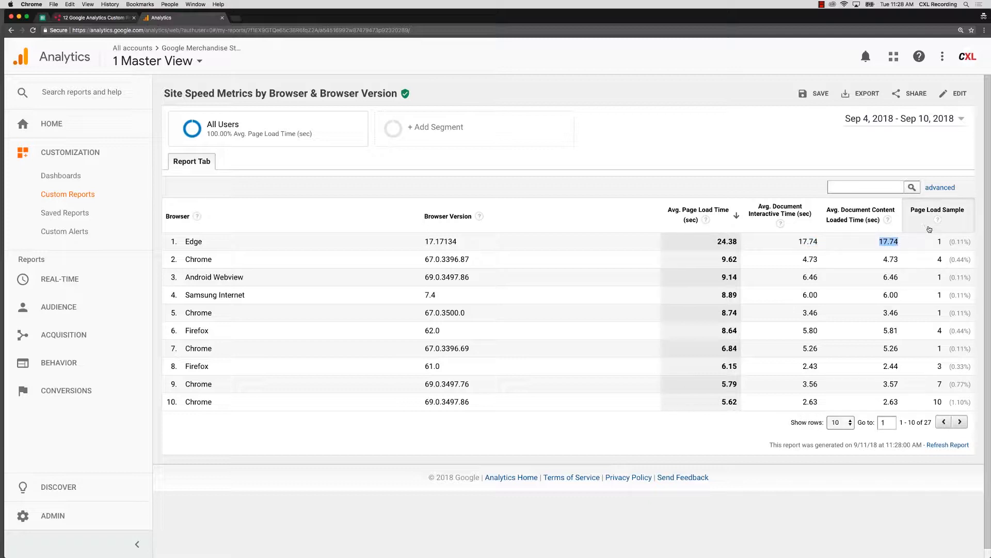
mouse_move(936, 228)
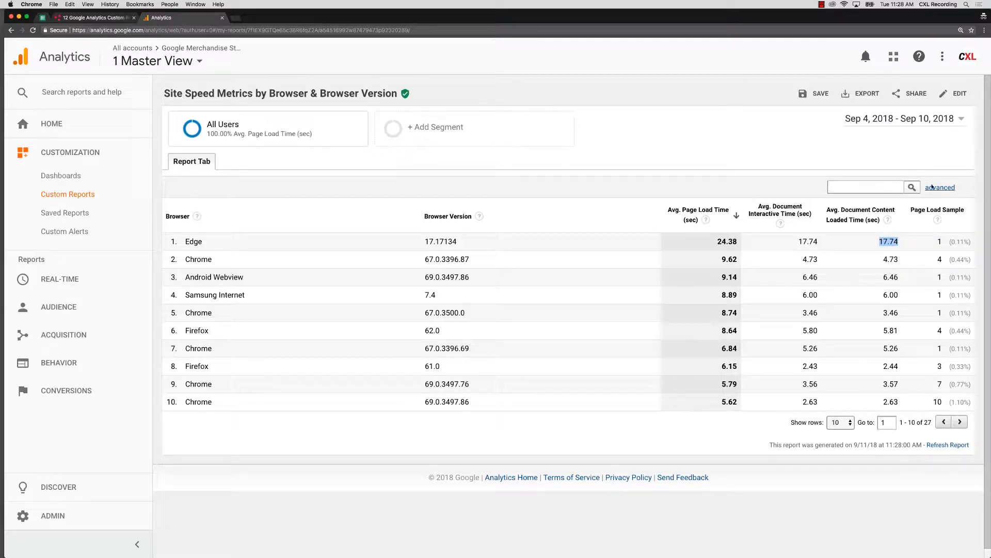
Step: Set the report's date range to Jul 1, 2018 through Sep 10, 2018
left_click(932, 119)
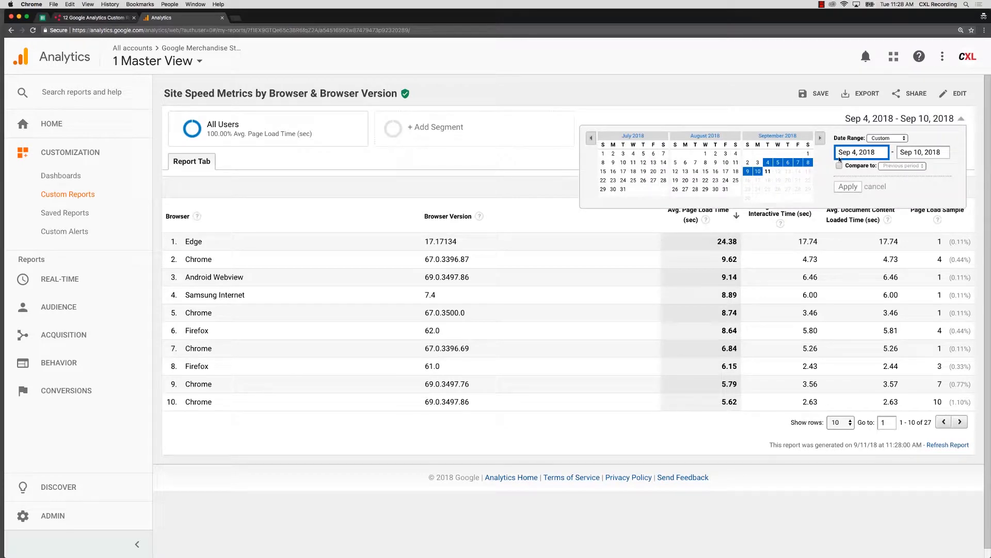
left_click(602, 153)
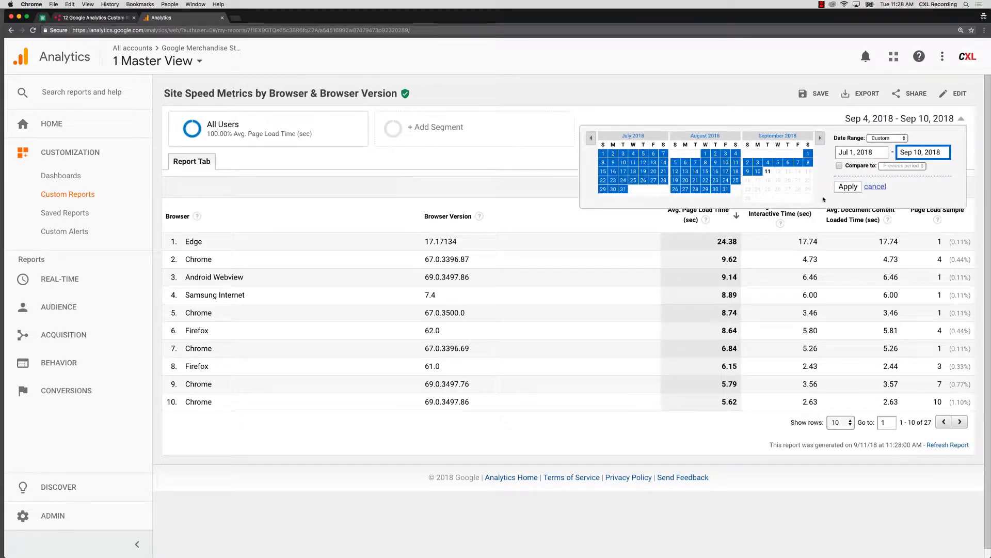
left_click(847, 187)
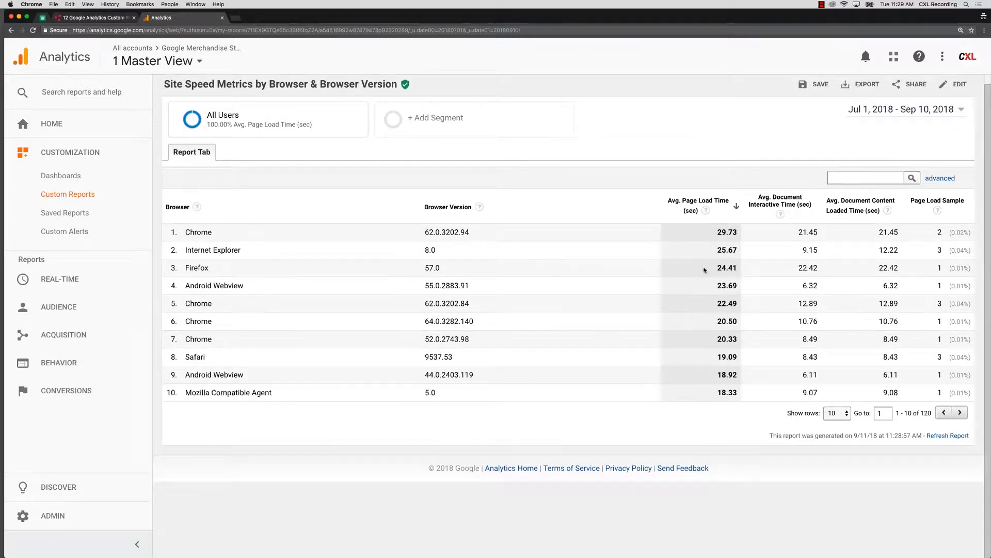
Step: Extend the report's date range back so that it starts on Jun 1, 2018
left_click(881, 121)
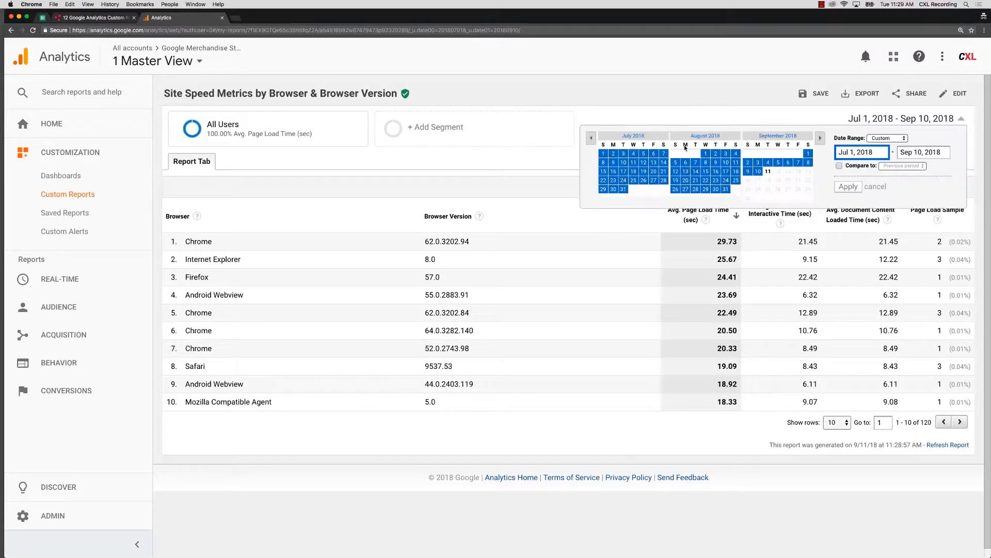
left_click(591, 138)
left_click(653, 153)
left_click(850, 186)
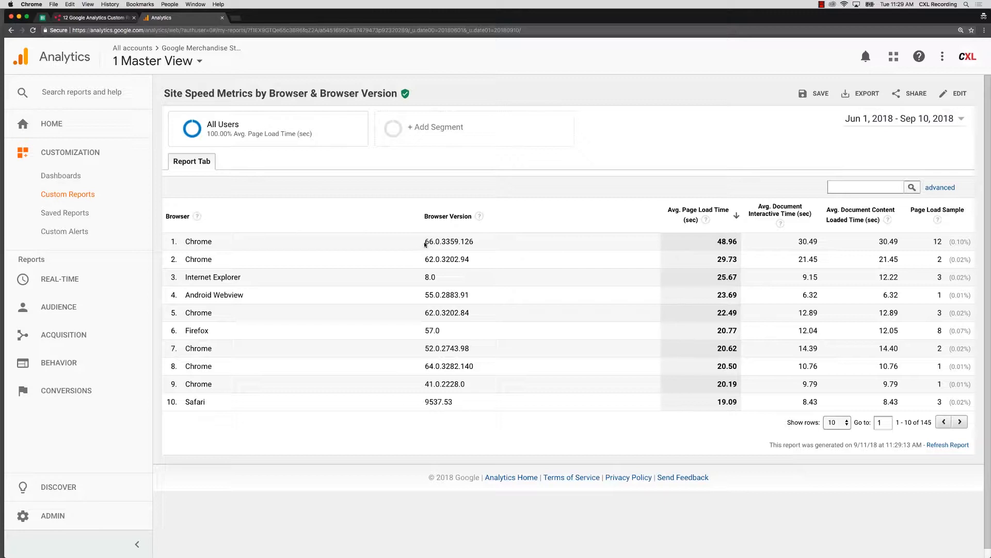
Step: Examine the version numbers and average page load times of the two slowest Chrome entries
left_click_drag(424, 242, 477, 245)
left_click_drag(422, 259, 479, 259)
left_click_drag(719, 243, 737, 259)
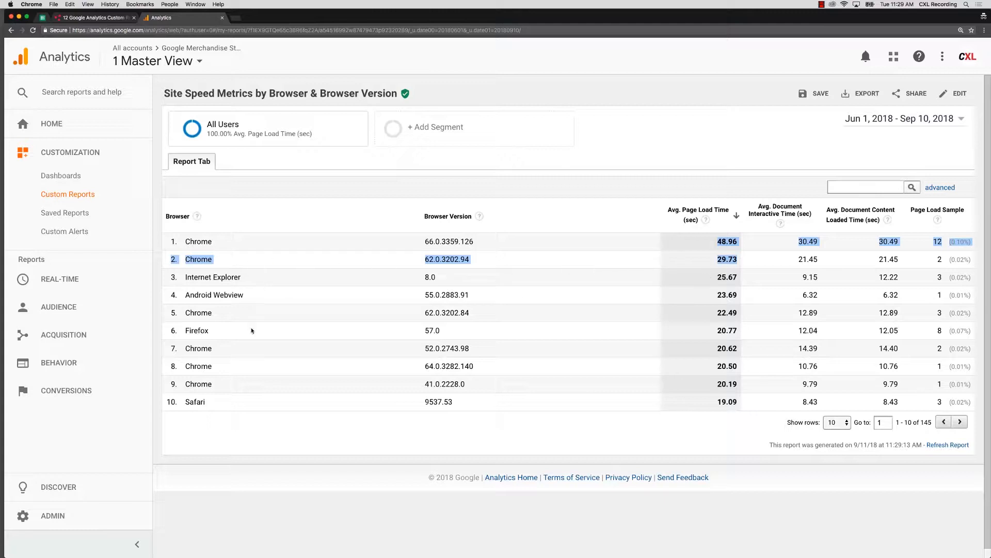
Step: Show 250 rows in the flat table and look through the average page load times by browser version
left_click(825, 424)
left_click(831, 459)
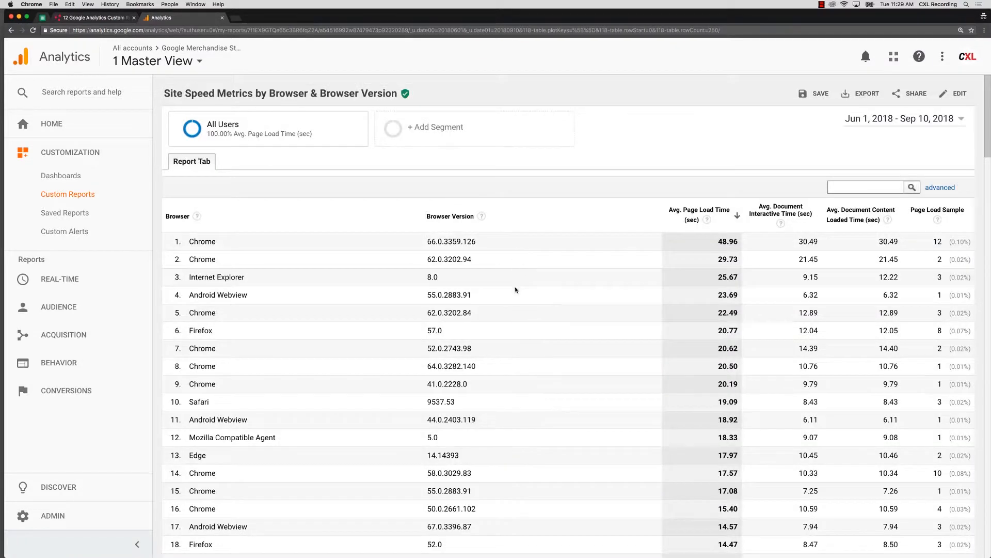
scroll(628, 298, "down", 1)
scroll(628, 298, "down", 2)
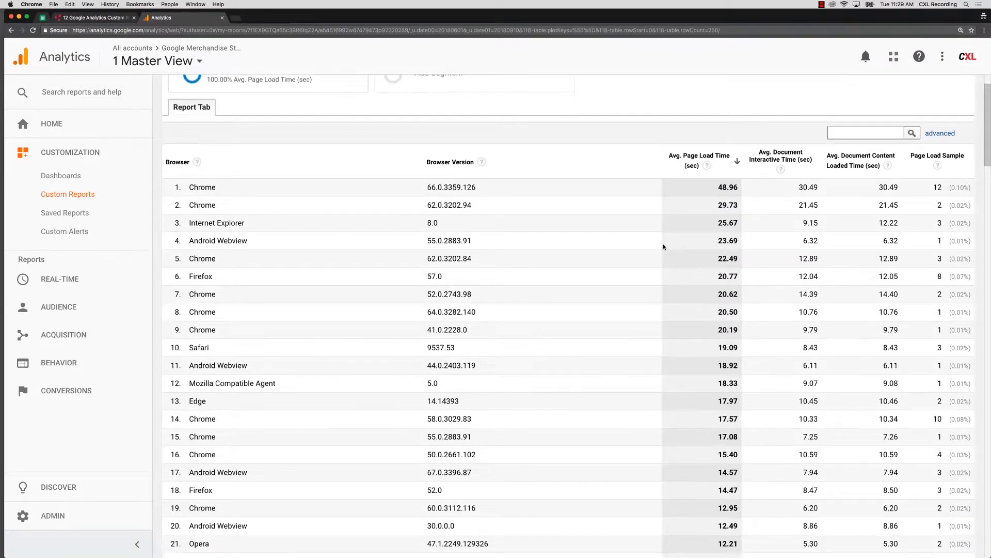
scroll(664, 246, "down", 2)
scroll(668, 293, "down", 3)
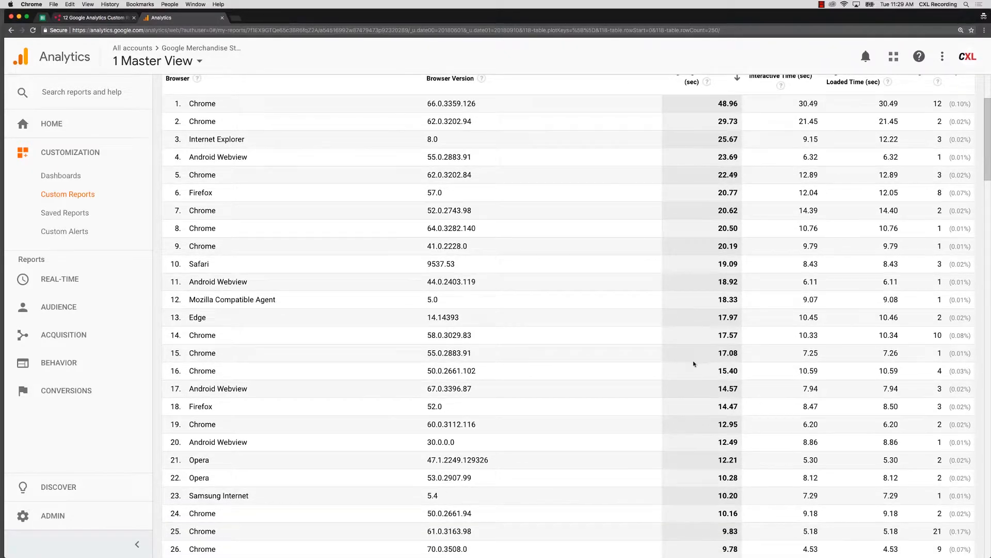
scroll(697, 403, "down", 1)
scroll(698, 405, "up", 8)
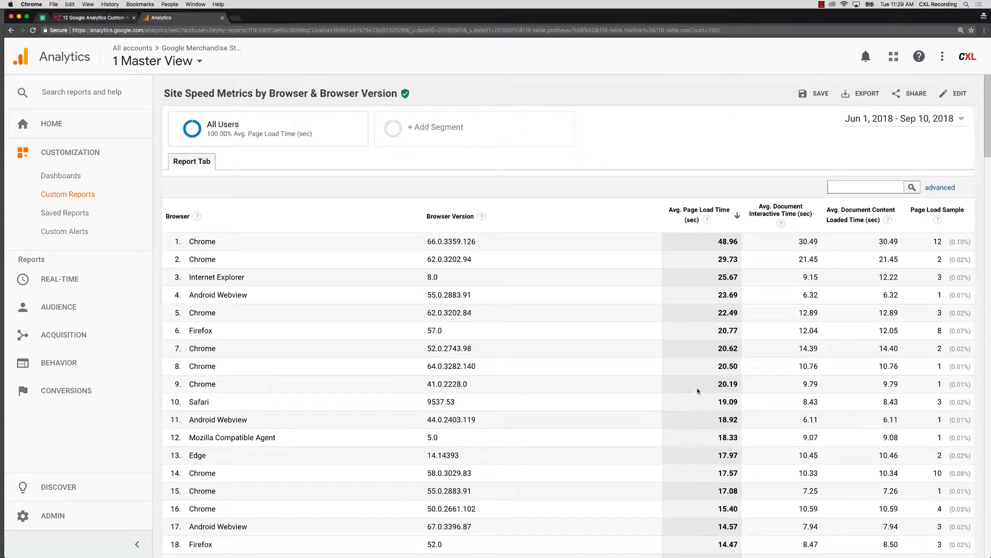
Step: Change the custom report's type from Flat Table to Explorer and save the report
left_click(953, 94)
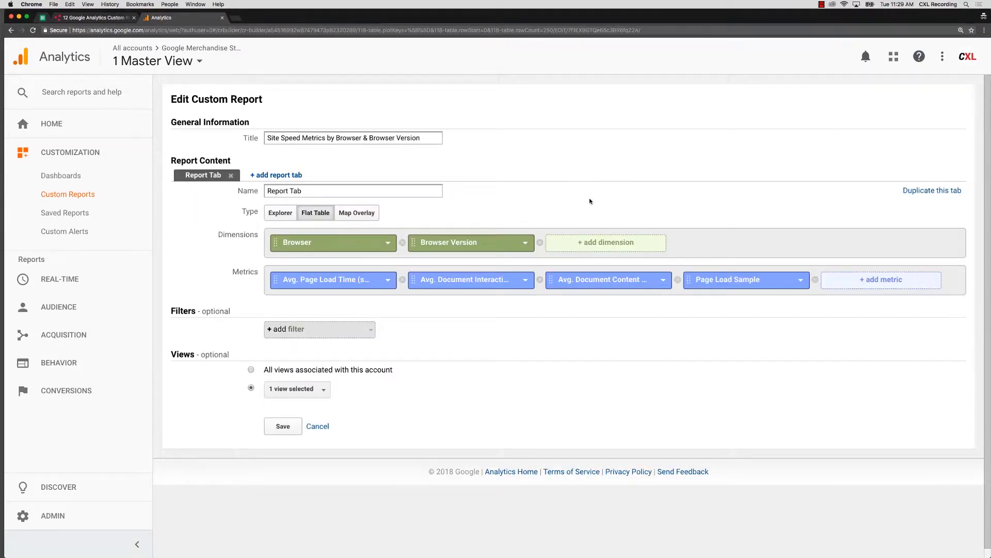
left_click(277, 217)
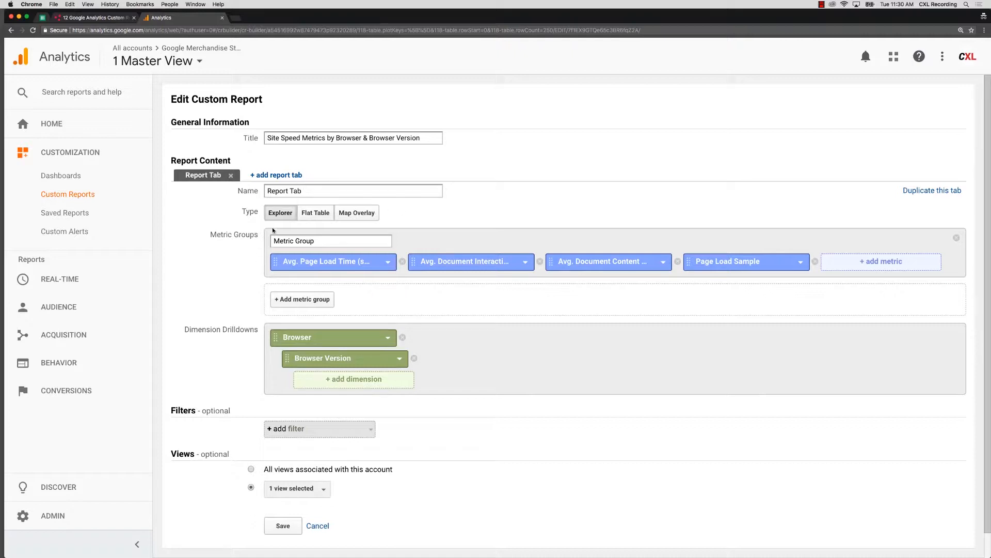
left_click(283, 526)
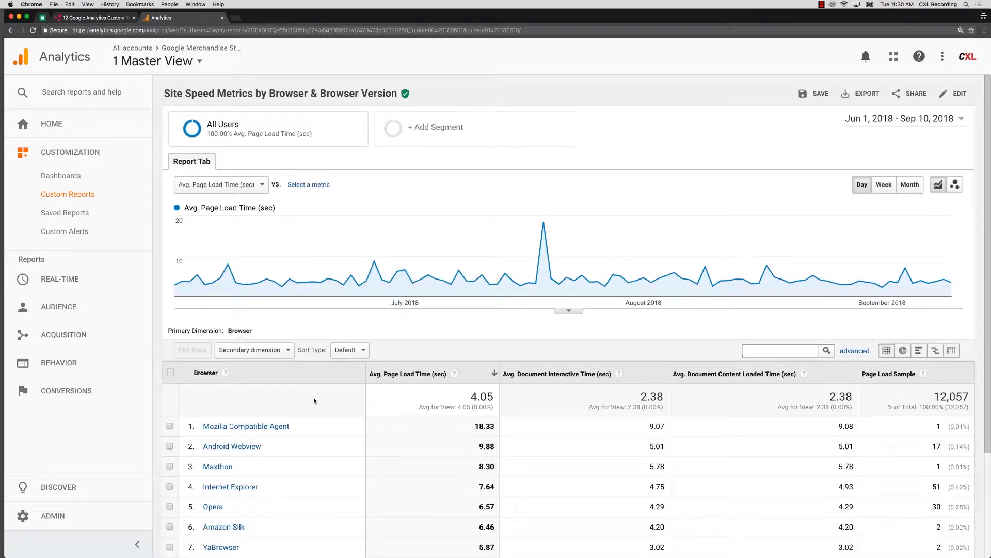
Step: Show 500 rows in the Explorer table and review the average page load time of every browser
scroll(361, 391, "down", 1)
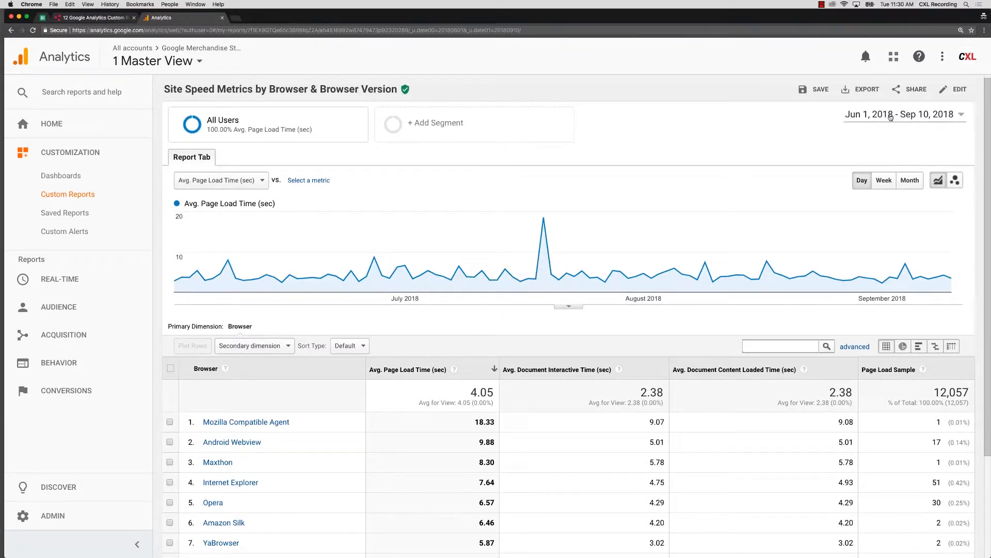
scroll(676, 217, "down", 2)
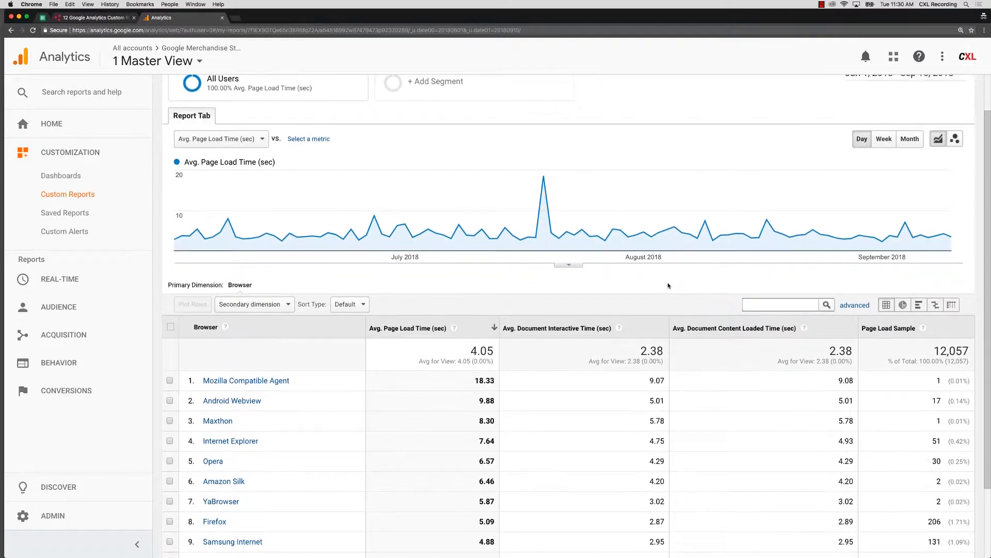
scroll(668, 285, "down", 3)
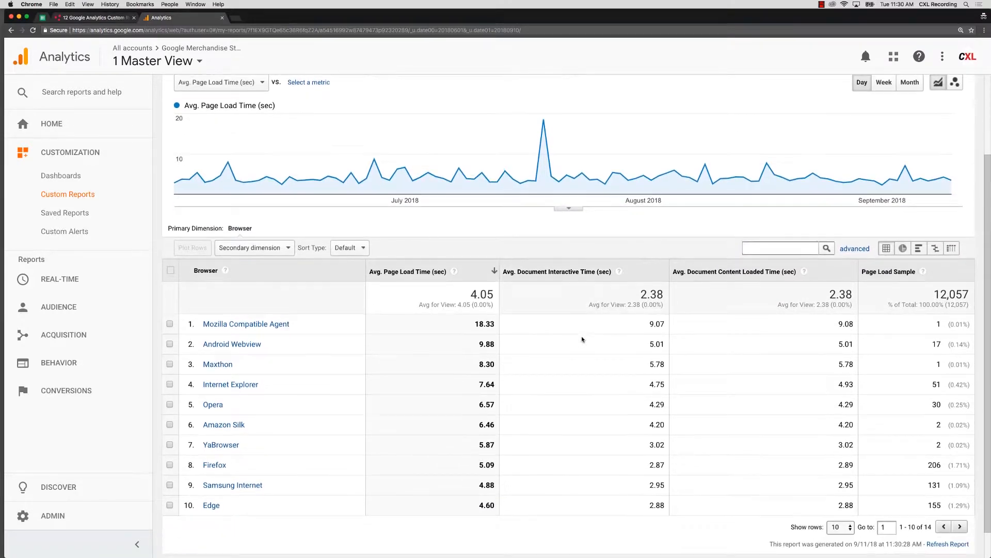
scroll(581, 339, "down", 1)
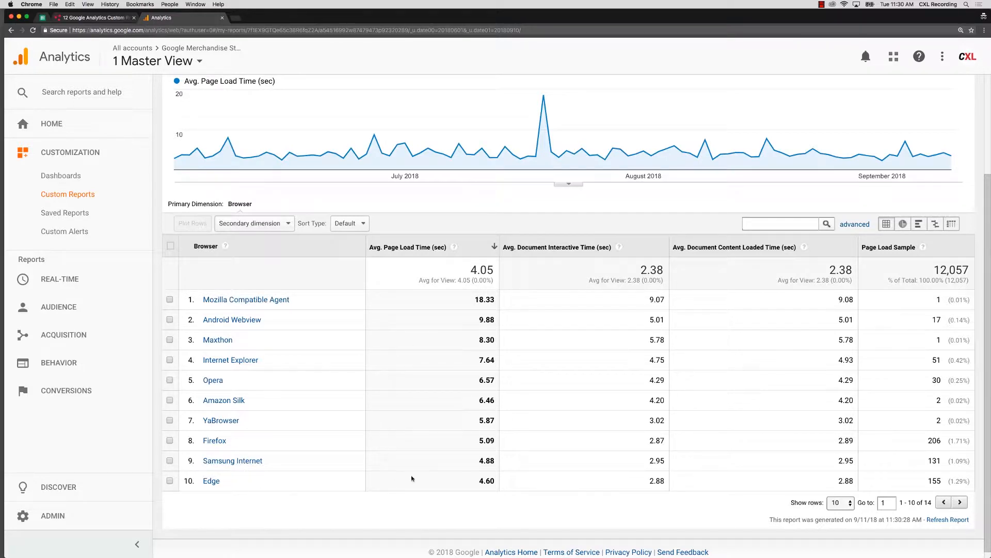
left_click(840, 503)
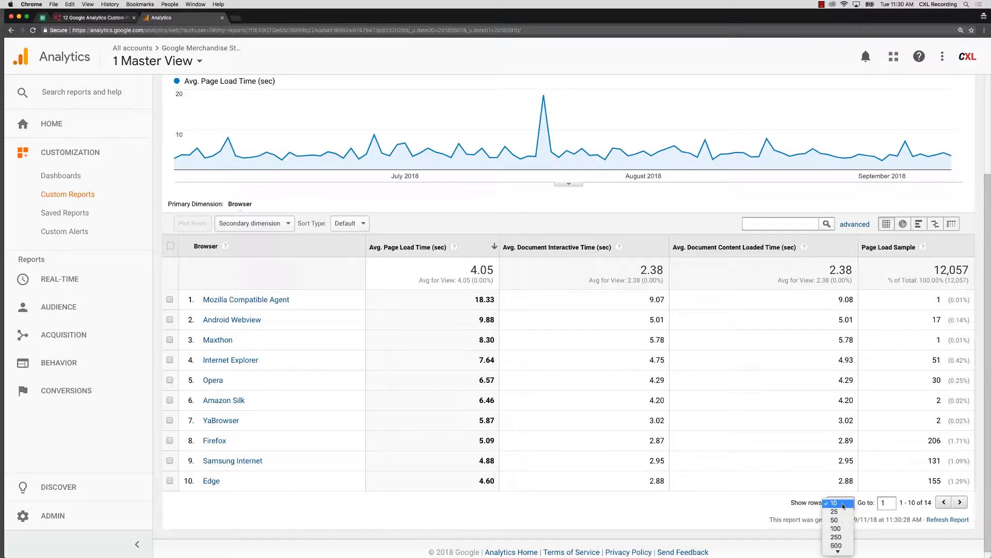
left_click(843, 548)
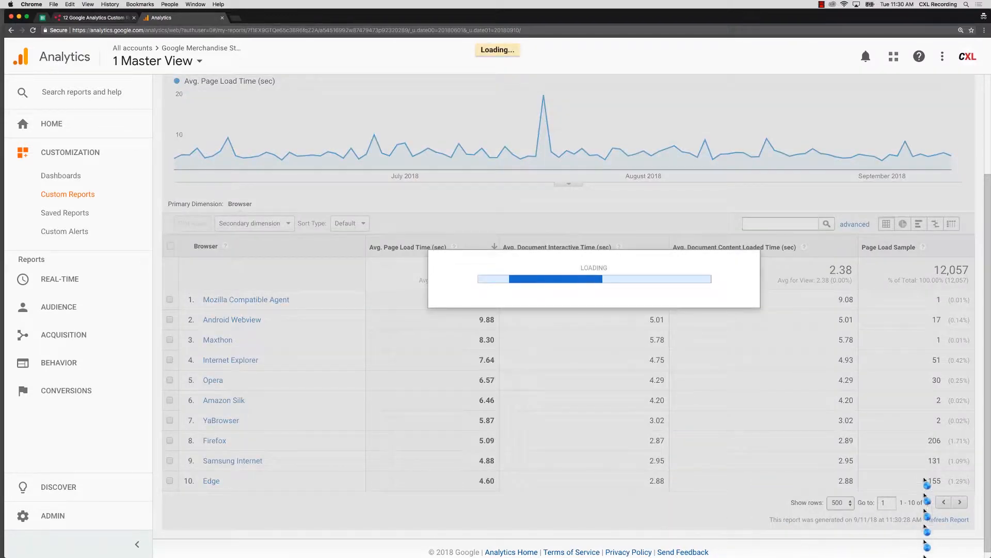
scroll(527, 467, "down", 2)
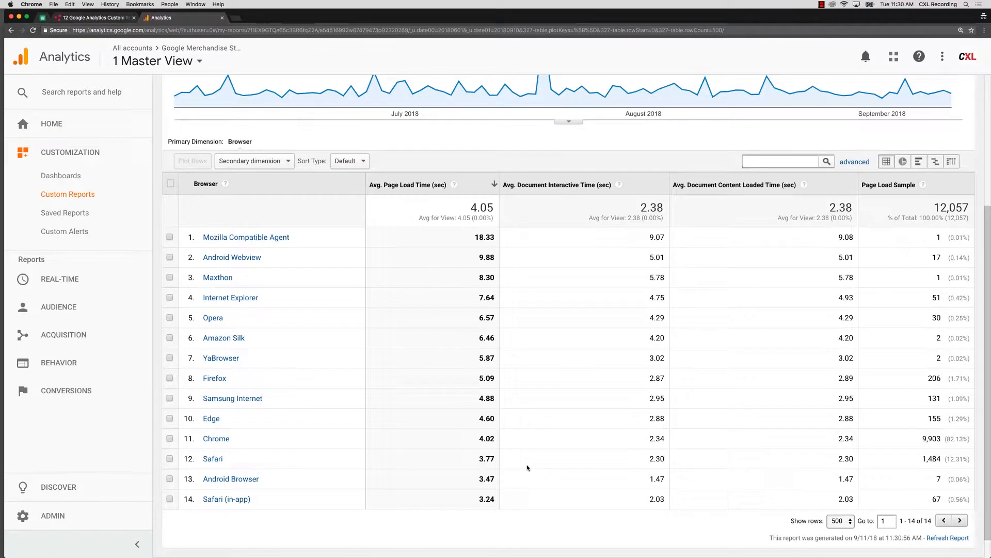
scroll(527, 467, "down", 1)
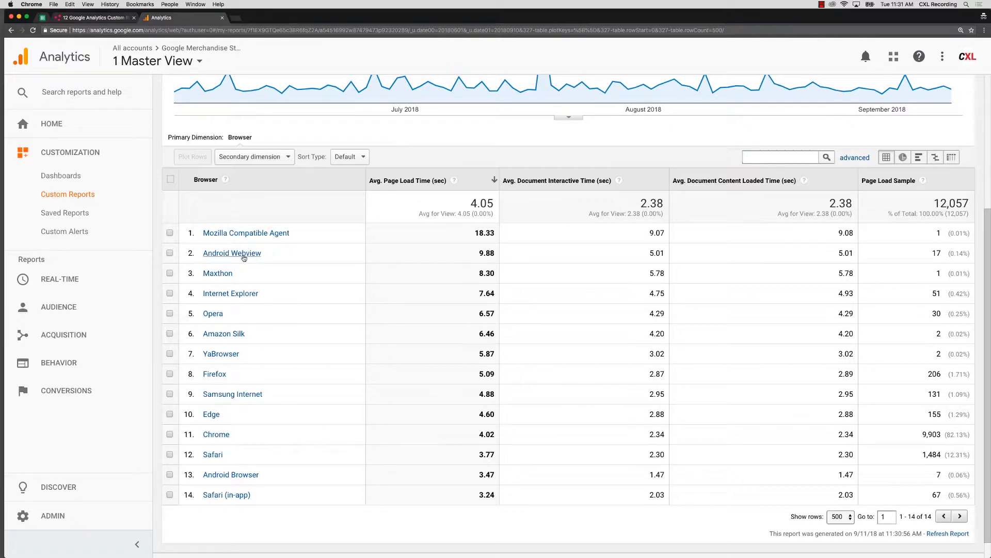
Step: Drill down into Chrome's browser versions and show 500 rows
left_click(220, 435)
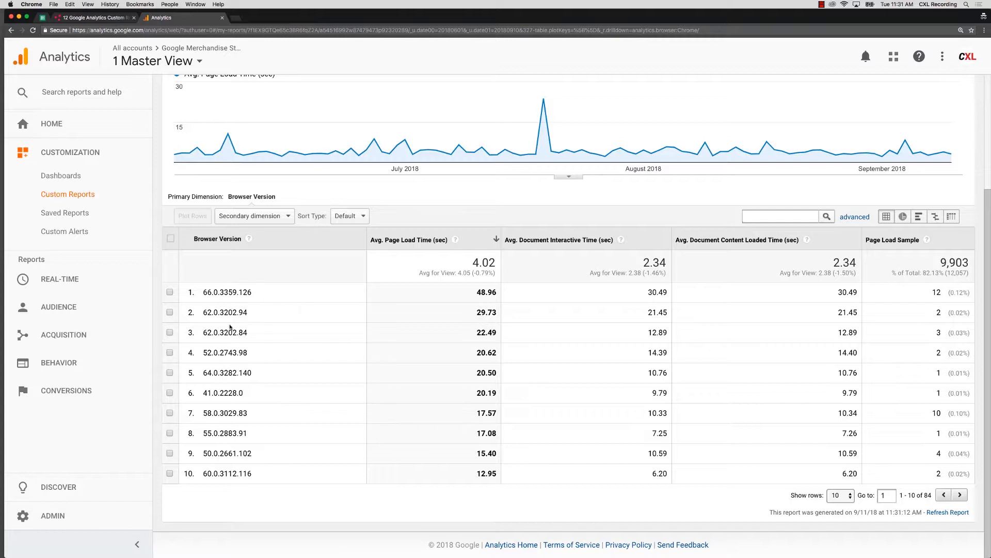
left_click(840, 495)
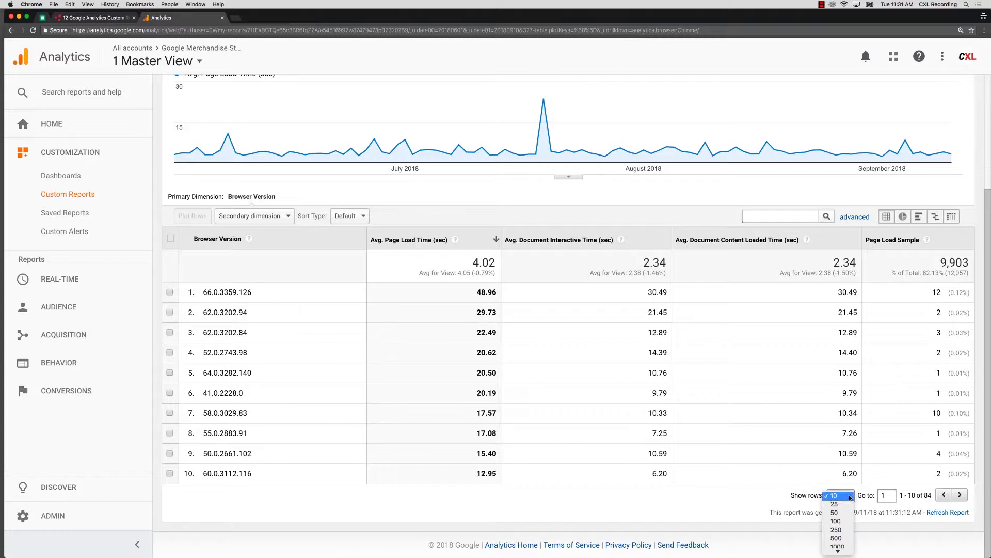
left_click(842, 536)
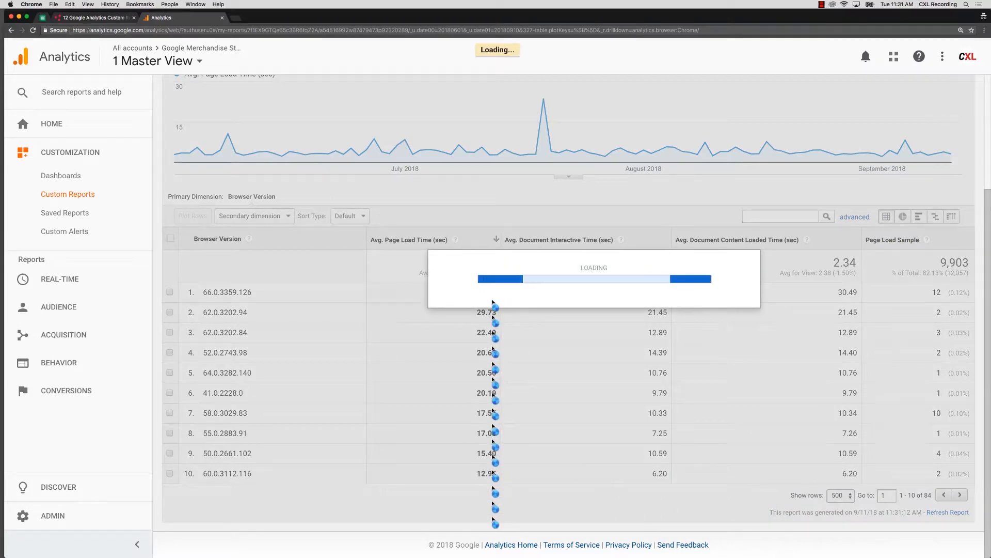
Step: Look through the average page load times and sample sizes of the individual Chrome versions, including 66.0.3359.181
scroll(384, 333, "down", 15)
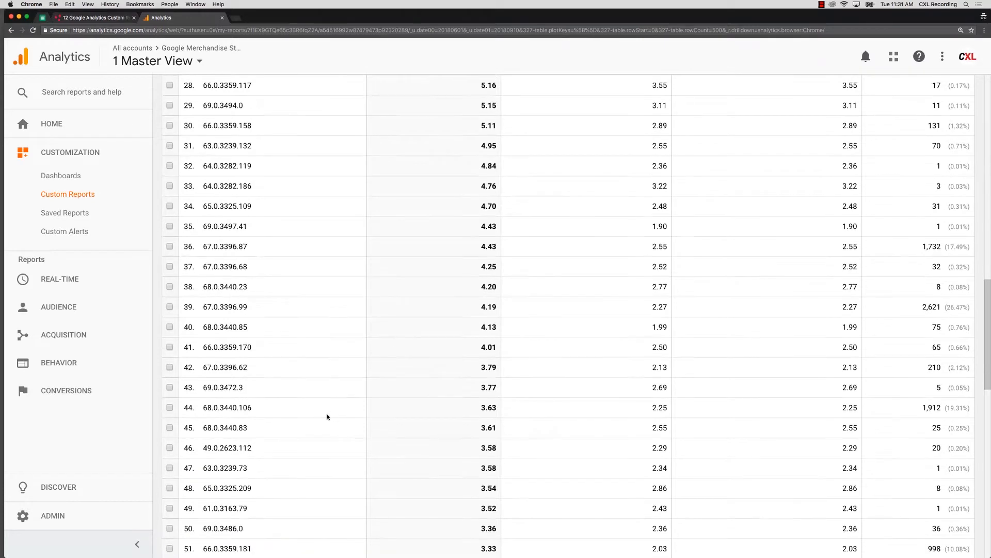
scroll(254, 497, "down", 3)
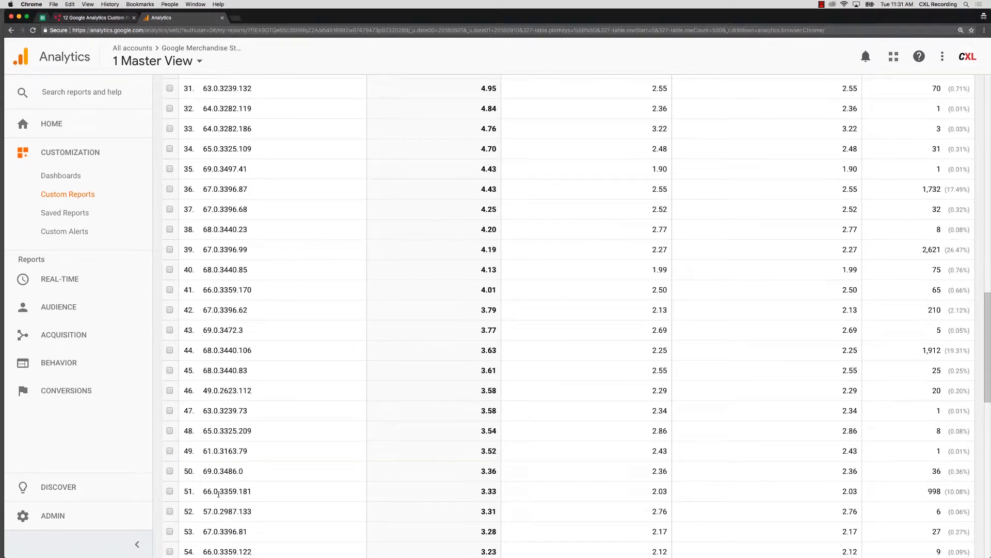
left_click_drag(219, 493, 260, 493)
scroll(262, 496, "down", 2)
scroll(262, 496, "down", 9)
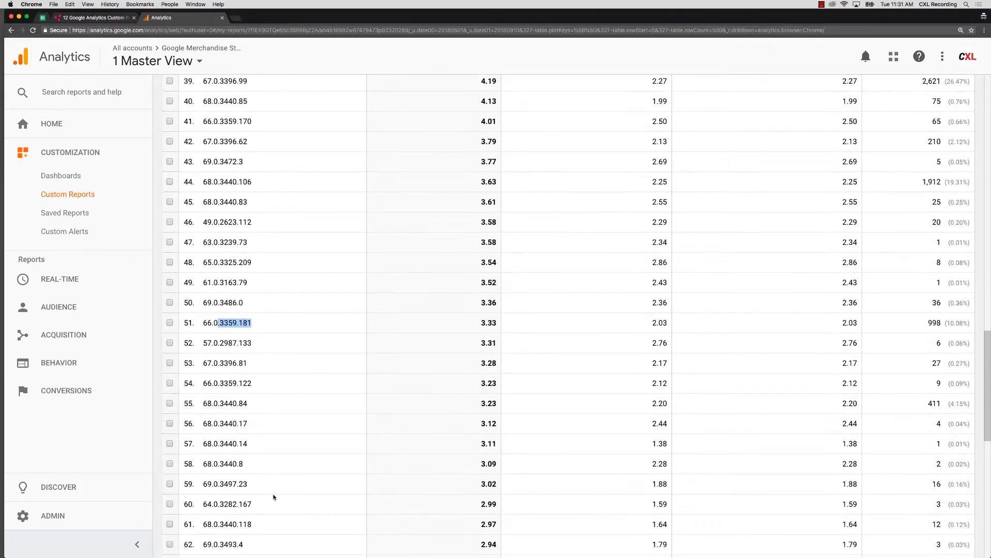
scroll(263, 505, "down", 3)
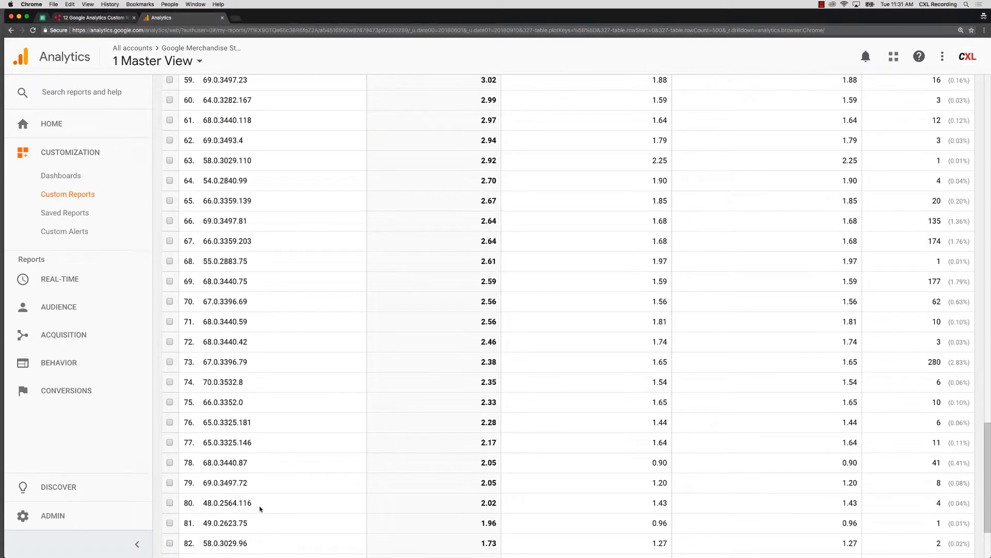
Step: Go back from Chrome's browser versions to the report's overview of all browsers
scroll(323, 499, "up", 20)
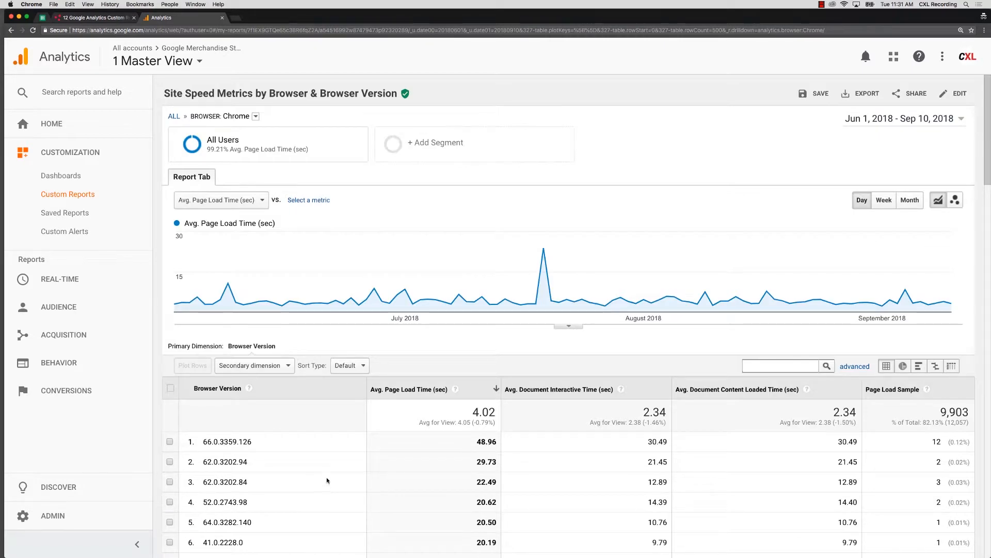
scroll(310, 448, "down", 1)
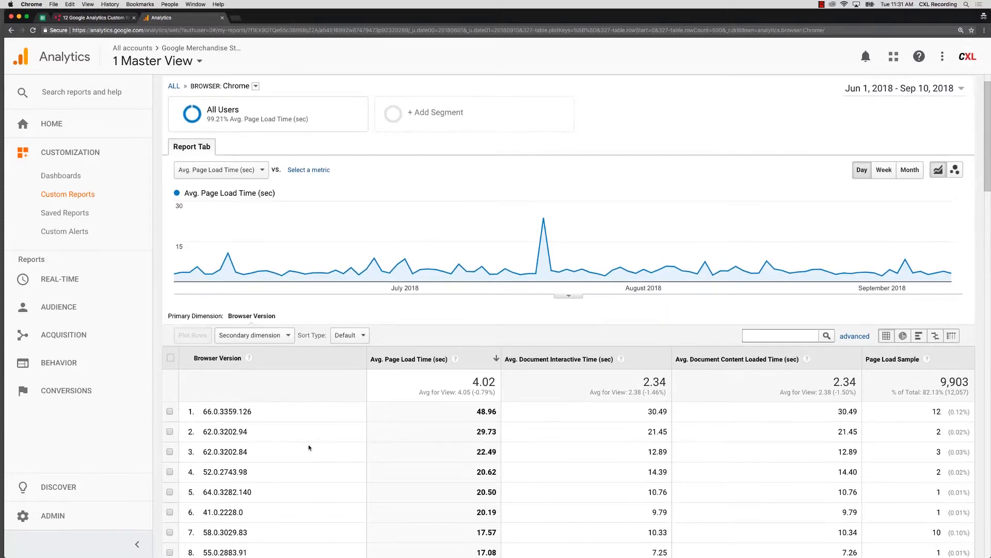
scroll(243, 420, "up", 1)
scroll(243, 418, "up", 1)
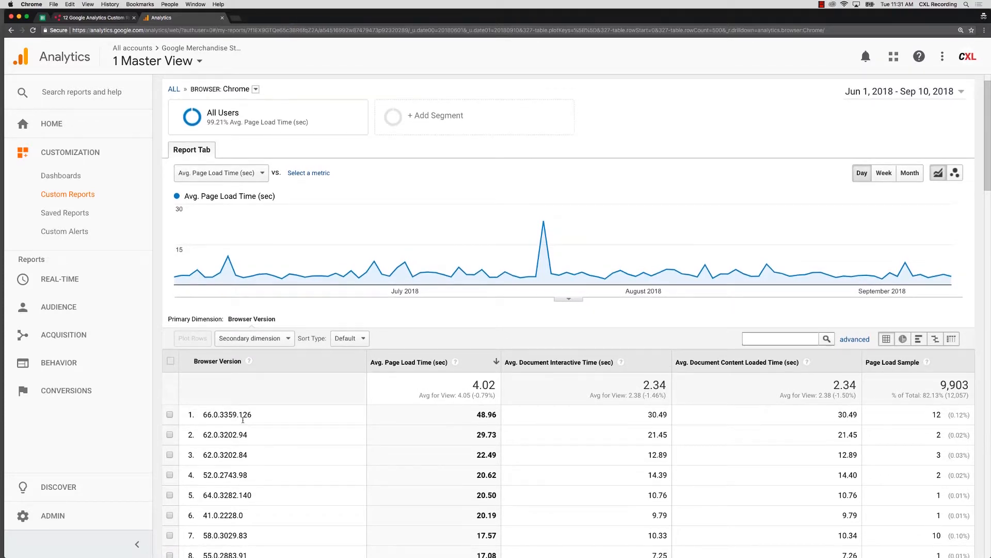
scroll(258, 294, "up", 1)
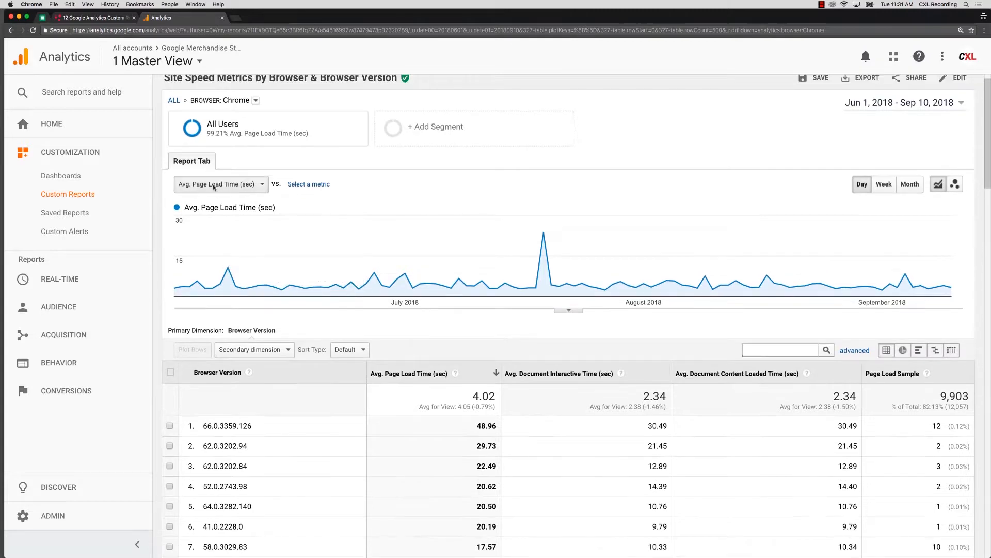
left_click(174, 100)
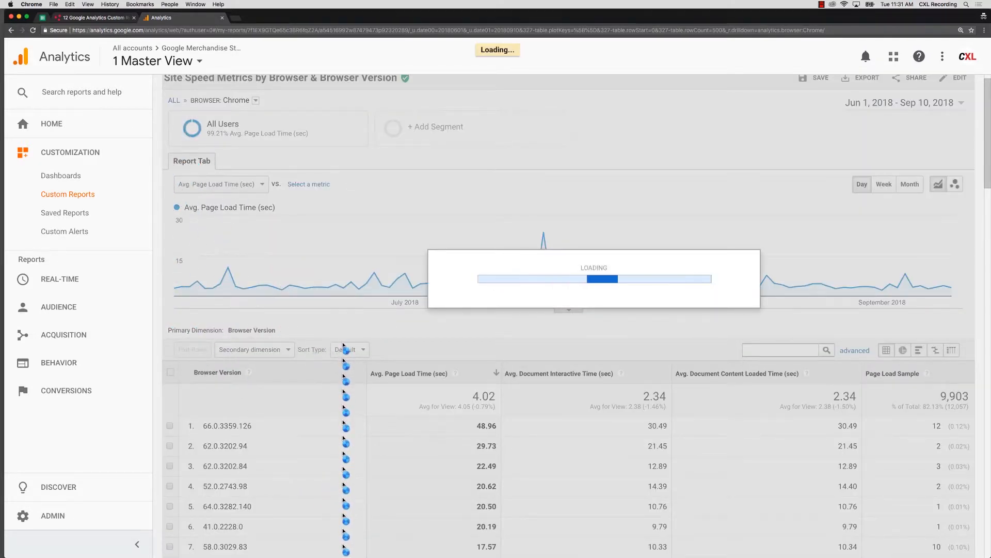
Step: Compare the average page load times of the slowest browsers, from Mozilla Compatible Agent and Android Webview down to Firefox
scroll(343, 289, "down", 2)
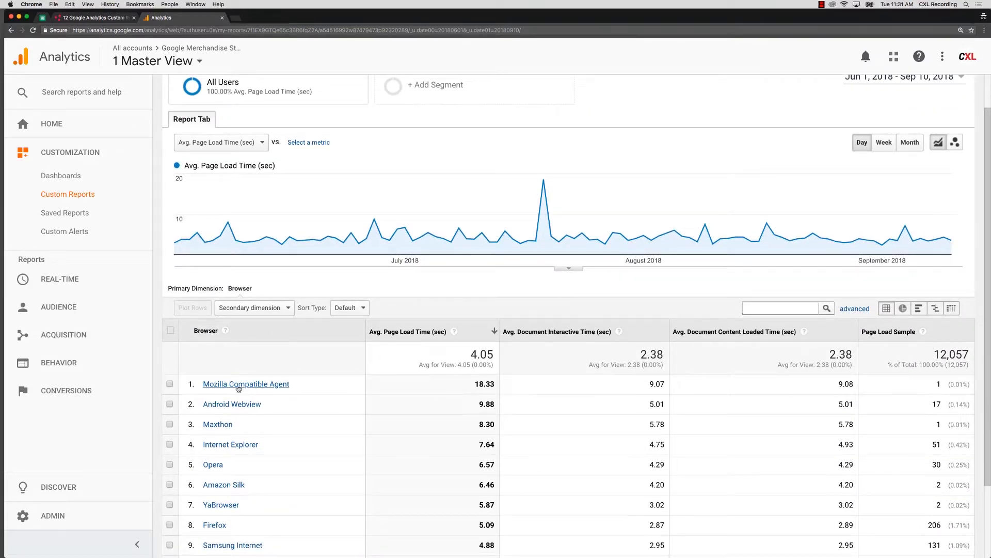
left_click_drag(475, 384, 494, 386)
scroll(499, 395, "down", 3)
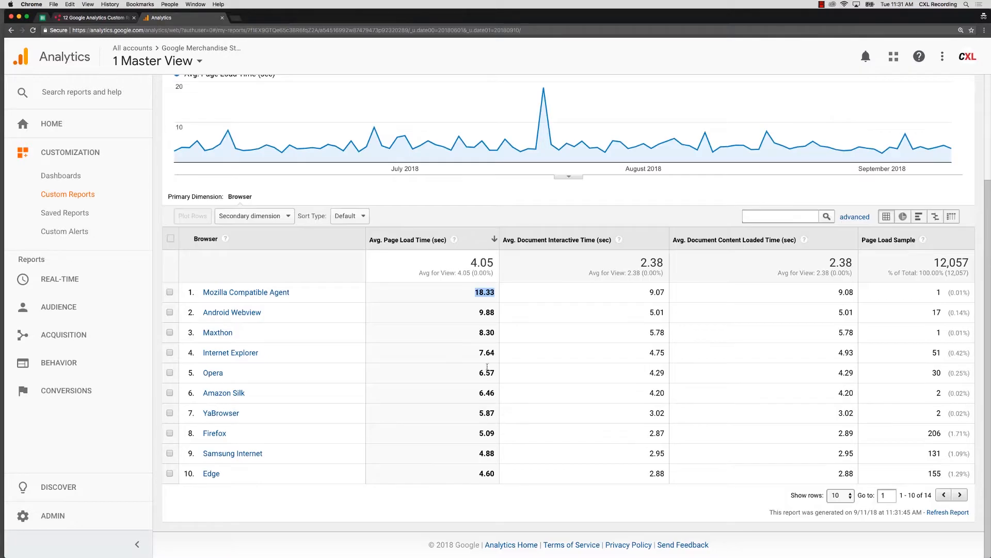
left_click_drag(479, 313, 477, 335)
left_click(480, 338)
double_click(484, 353)
left_click_drag(478, 372, 490, 401)
left_click(486, 432)
left_click_drag(478, 312, 497, 335)
left_click(474, 359)
left_click_drag(473, 428, 499, 438)
Step: Sort the browsers by page load sample in descending order and drill down into Internet Explorer's browser versions
left_click(931, 242)
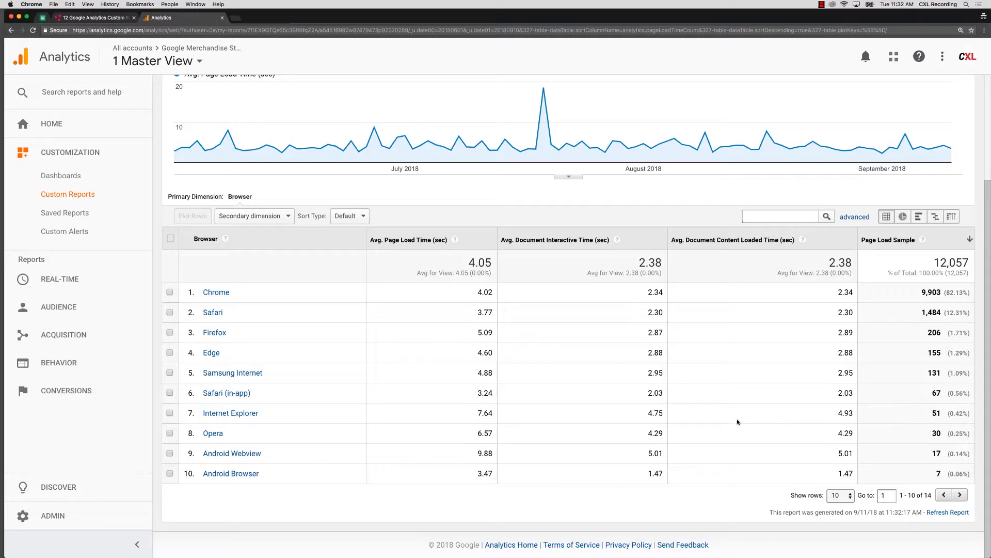
left_click_drag(478, 413, 491, 414)
left_click(318, 417)
left_click(239, 414)
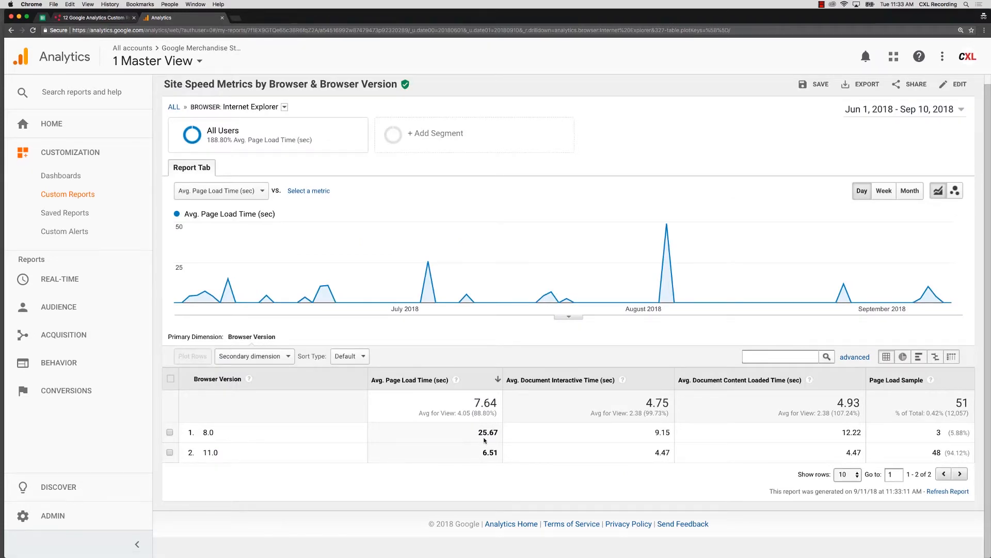
Step: Compare the average page load times and sample sizes of Internet Explorer versions 8.0 and 11.0
left_click_drag(478, 433, 499, 436)
left_click_drag(481, 453, 494, 455)
left_click_drag(932, 453, 942, 455)
left_click_drag(481, 453, 501, 438)
left_click_drag(215, 434, 201, 435)
scroll(239, 430, "up", 1)
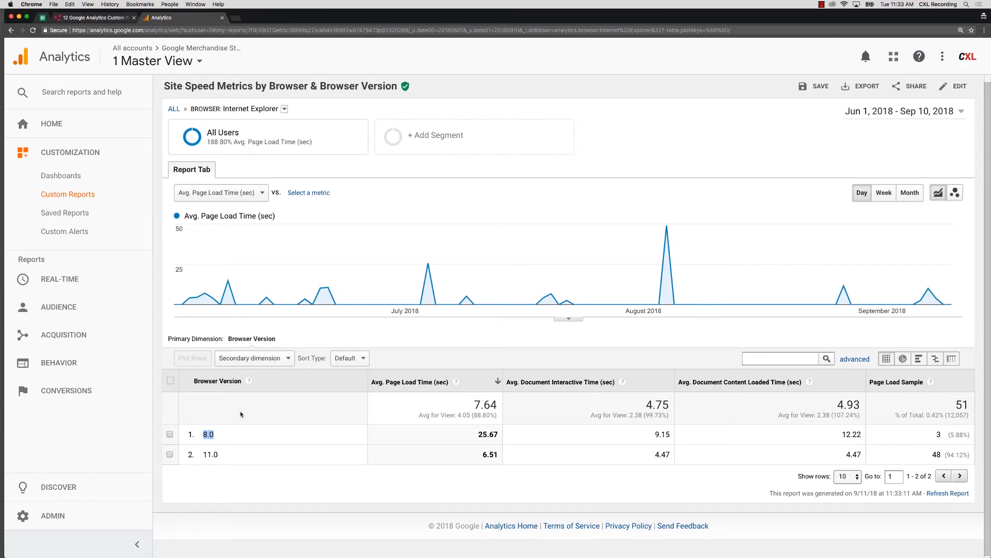
scroll(240, 414, "up", 1)
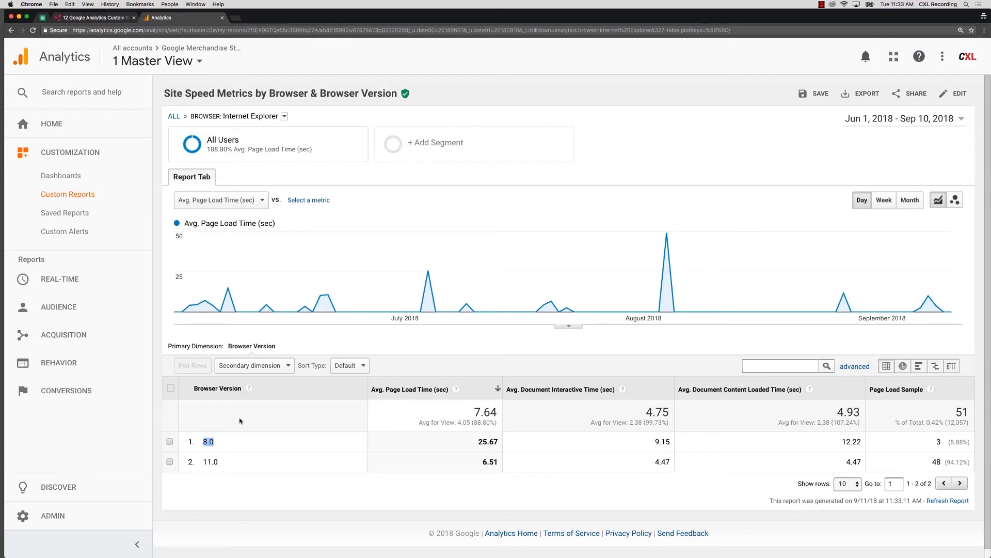
left_click(240, 417)
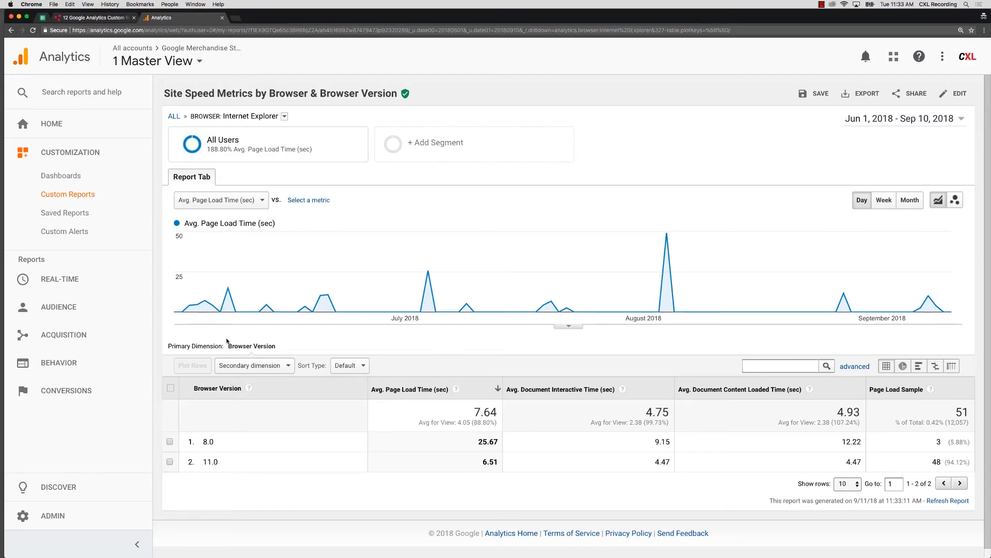